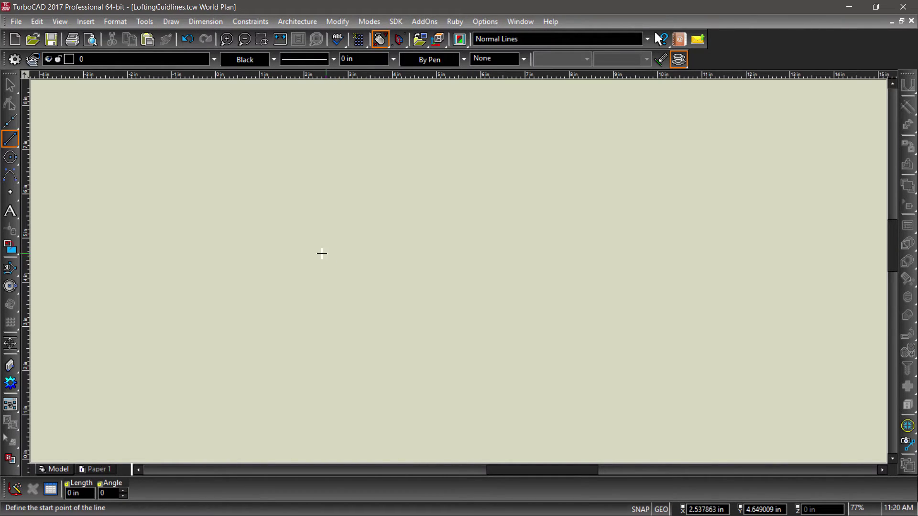
# - Draw two concentric circles: an inner one of about 2.15 in radius and an outer one of 2.5 in
pyautogui.click(16, 163)
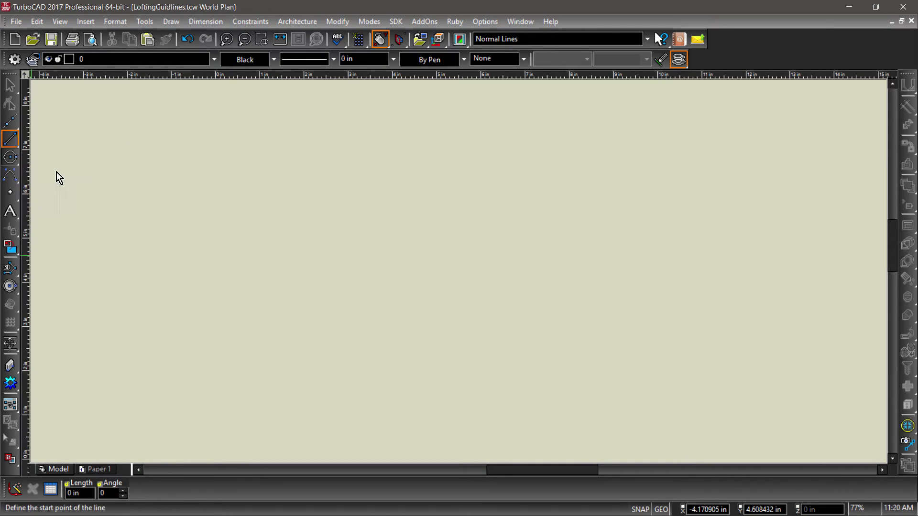
pyautogui.click(395, 259)
pyautogui.click(488, 274)
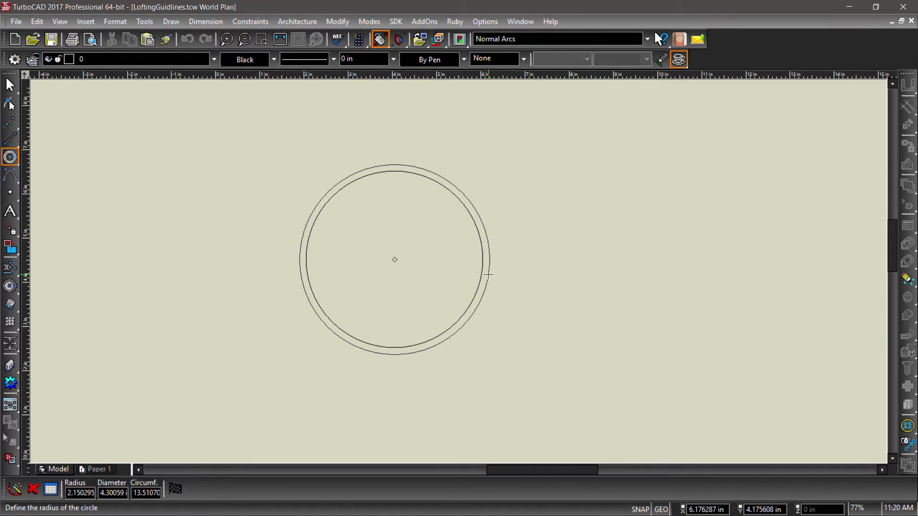
pyautogui.press('Tab')
pyautogui.write('2.5')
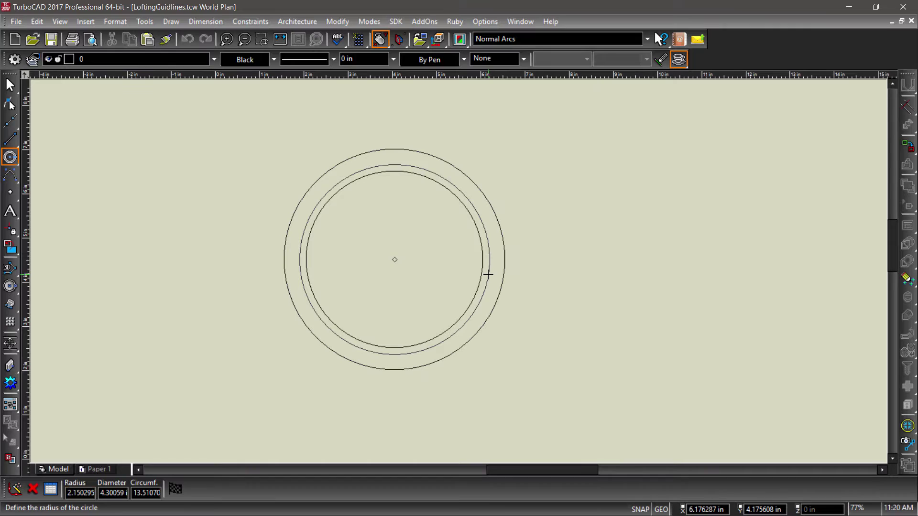
pyautogui.press('Return')
# - Copy both circles 6 in upward with a Delta Z of 6, keeping the originals
pyautogui.press('Escape')
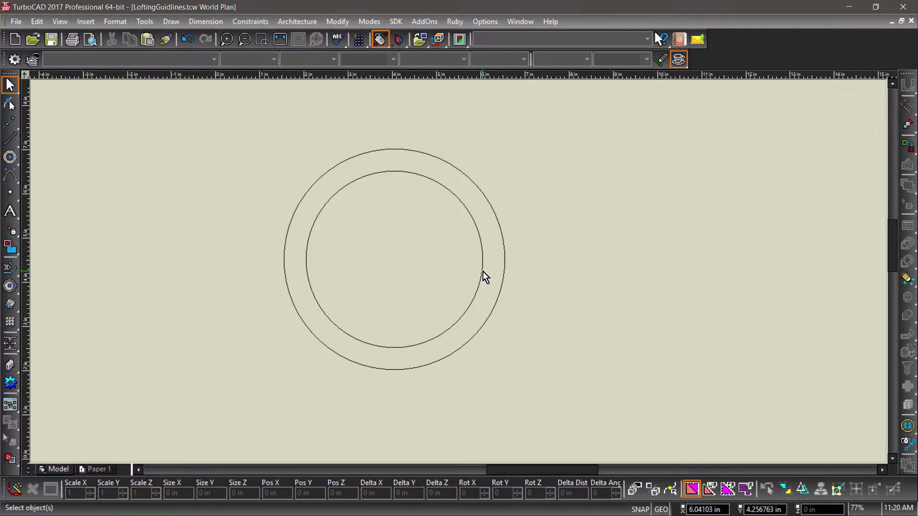
pyautogui.moveTo(269, 146); pyautogui.dragTo(536, 396)
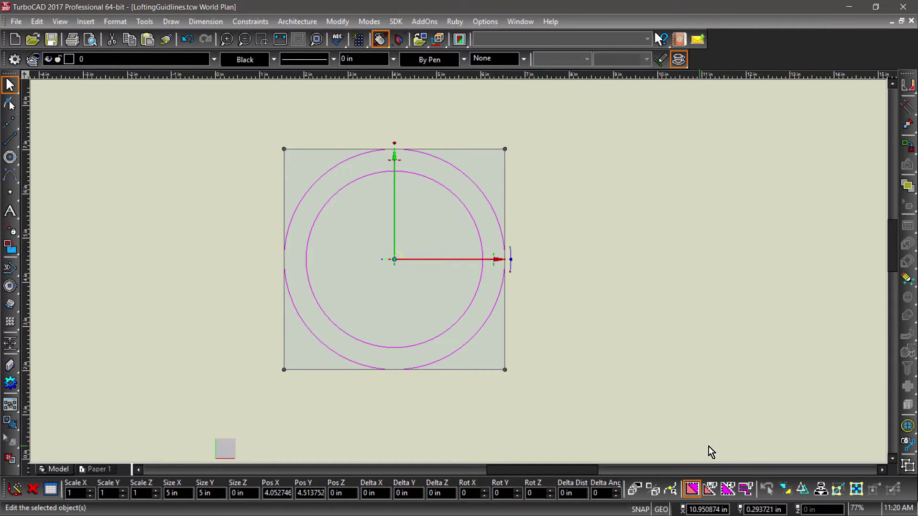
pyautogui.click(802, 487)
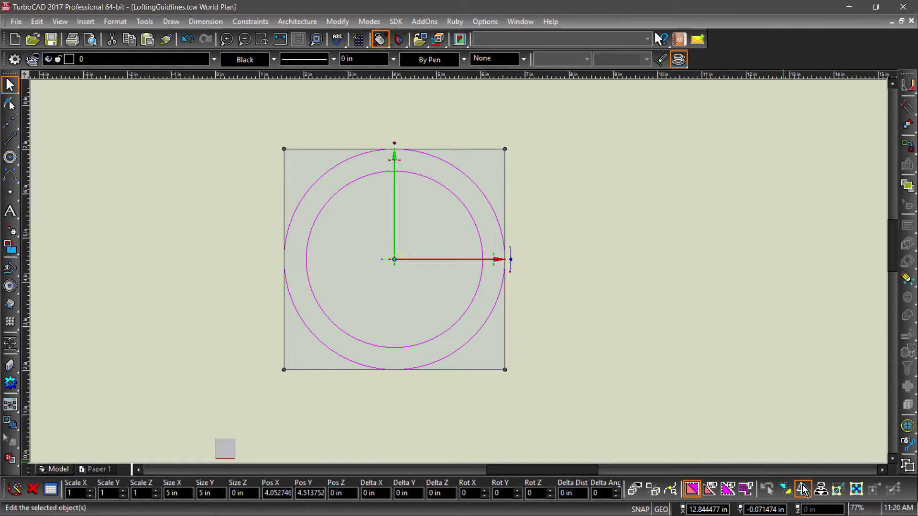
pyautogui.click(454, 493)
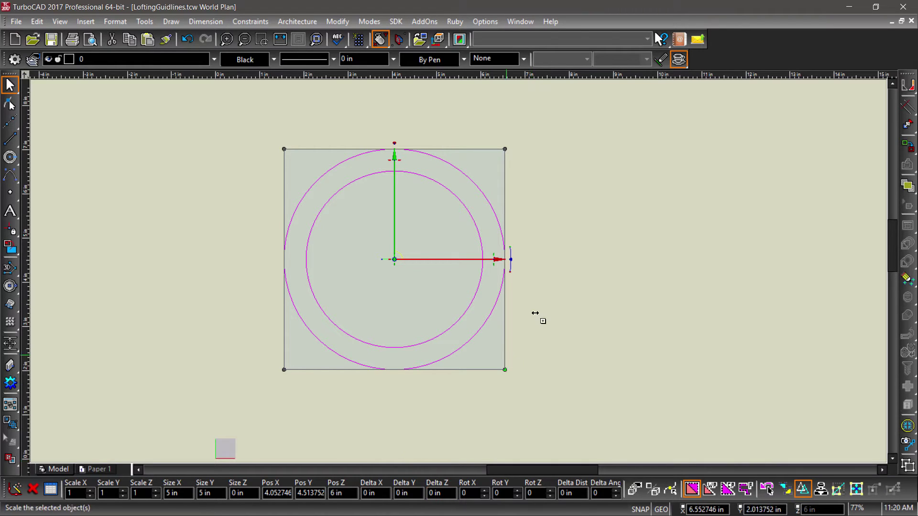
pyautogui.press('Return')
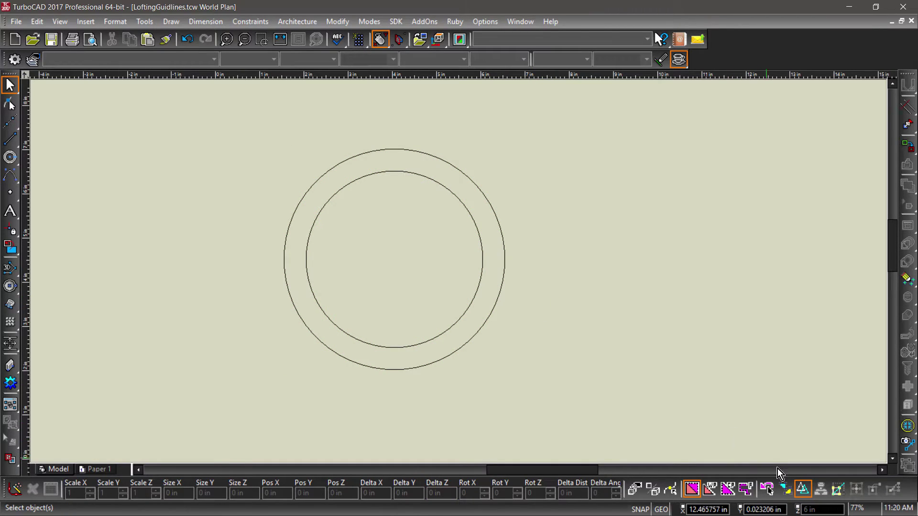
# - Switch to the Isometric_SW view with Ctrl+Shift+W to see the stacked ring pairs
pyautogui.hotkey('ctrl', 'shift', 'w')
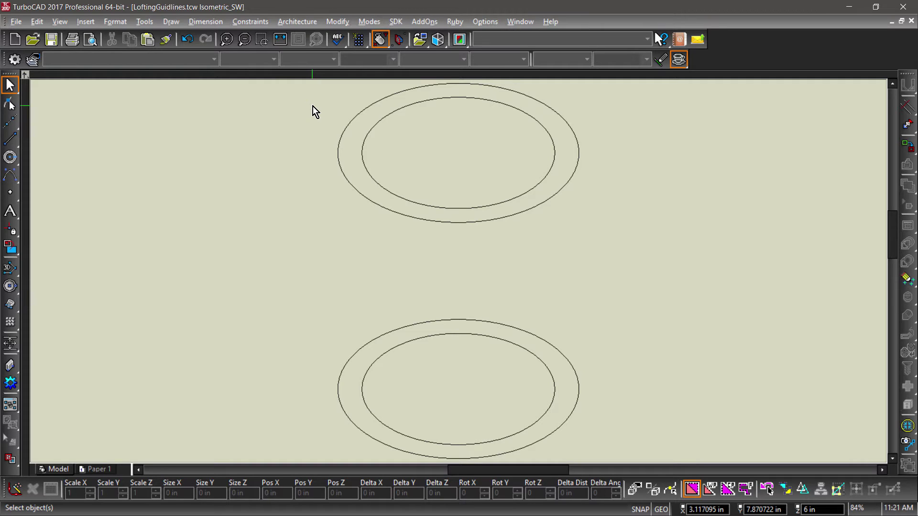
# - Show the zoomed-out Front view and align the workplane with it using Plane by Active View
pyautogui.hotkey('ctrl', 'shift', 'f')
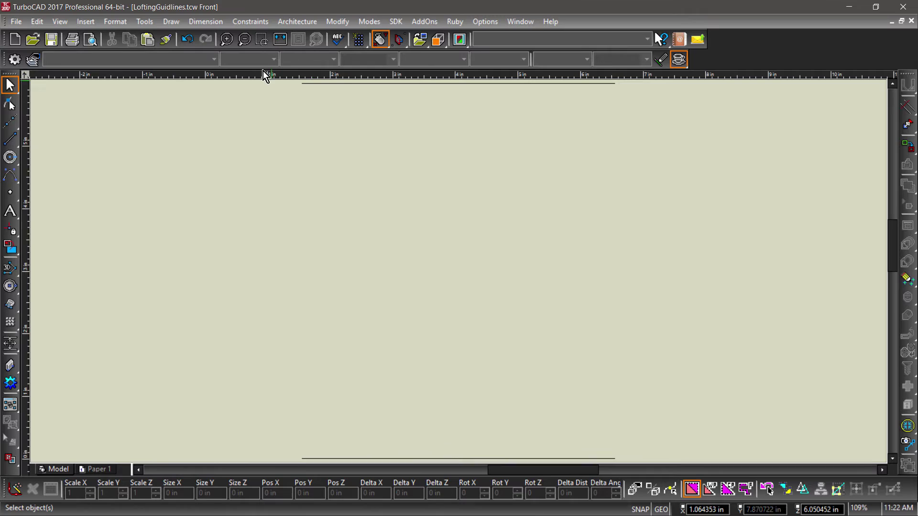
pyautogui.click(244, 39)
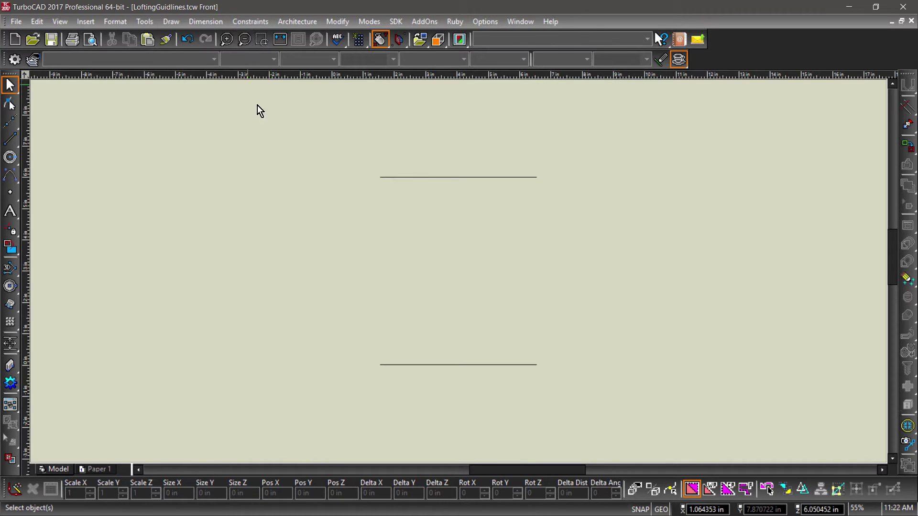
pyautogui.rightClick(340, 237)
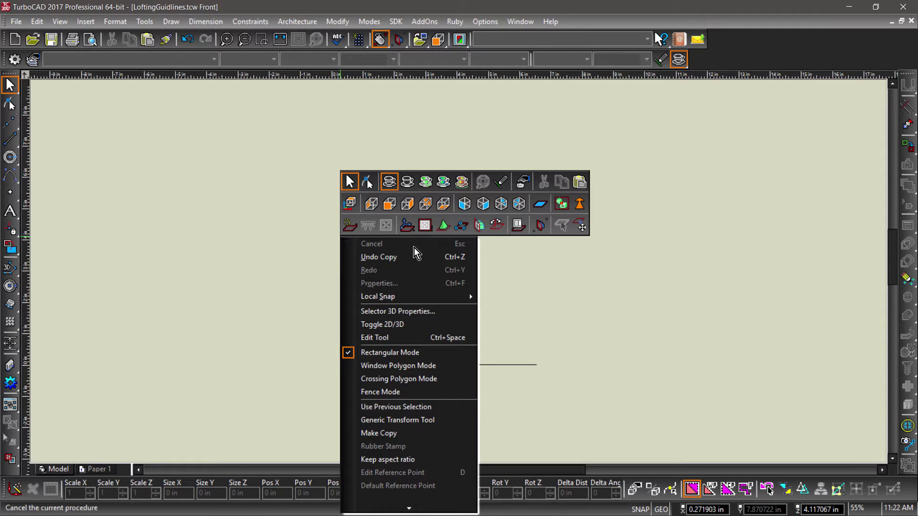
pyautogui.click(424, 226)
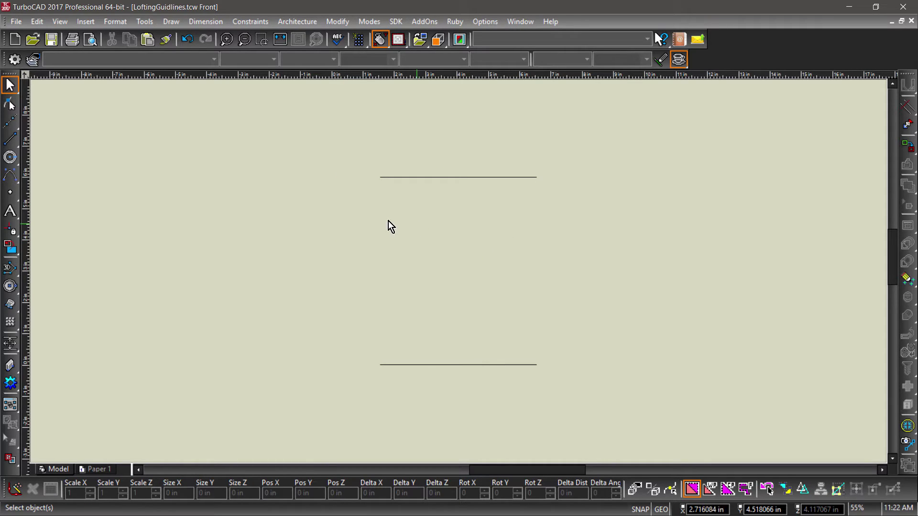
# - Draw a bowed three-point control-point spline from the top ring level to the bottom, then return to Isometric
pyautogui.click(10, 176)
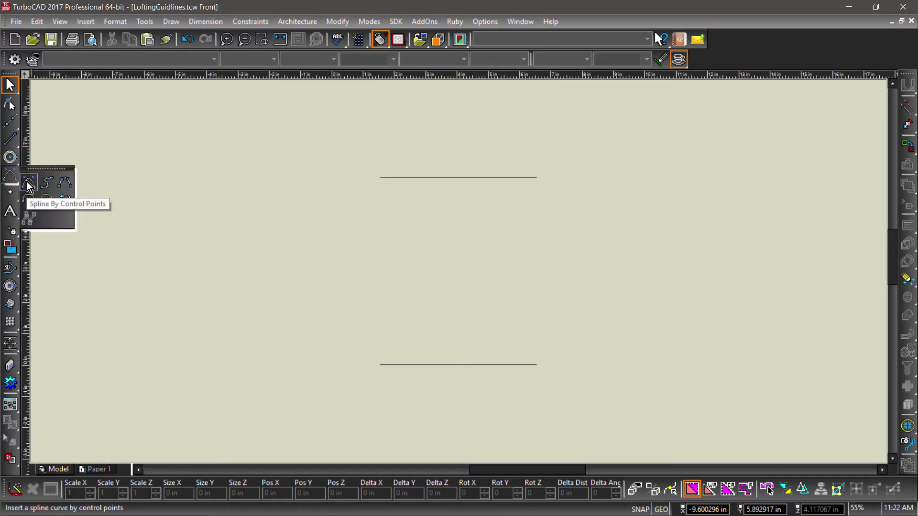
pyautogui.click(28, 184)
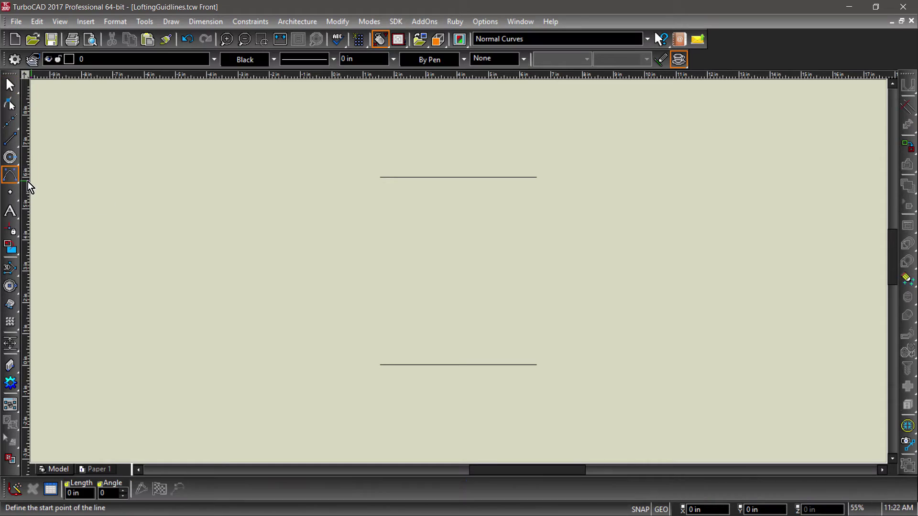
pyautogui.click(382, 178)
pyautogui.click(322, 263)
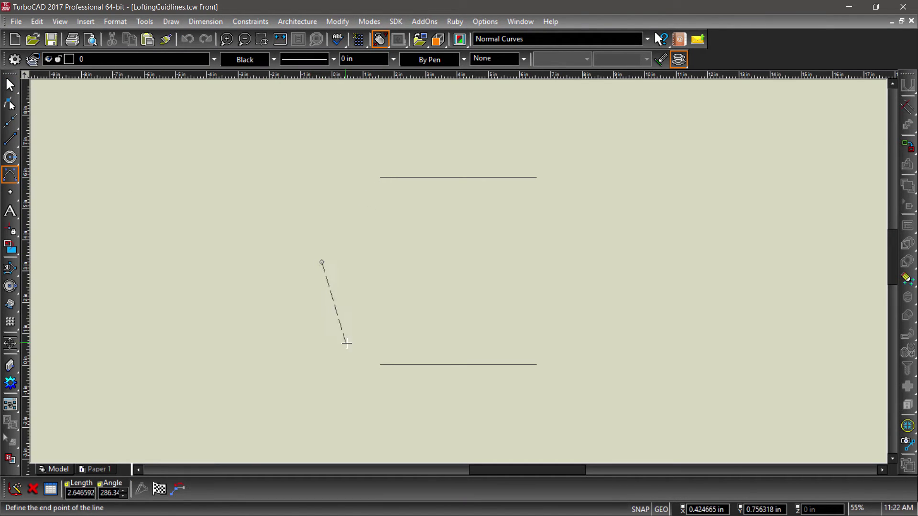
pyautogui.click(382, 365)
pyautogui.rightClick(383, 365)
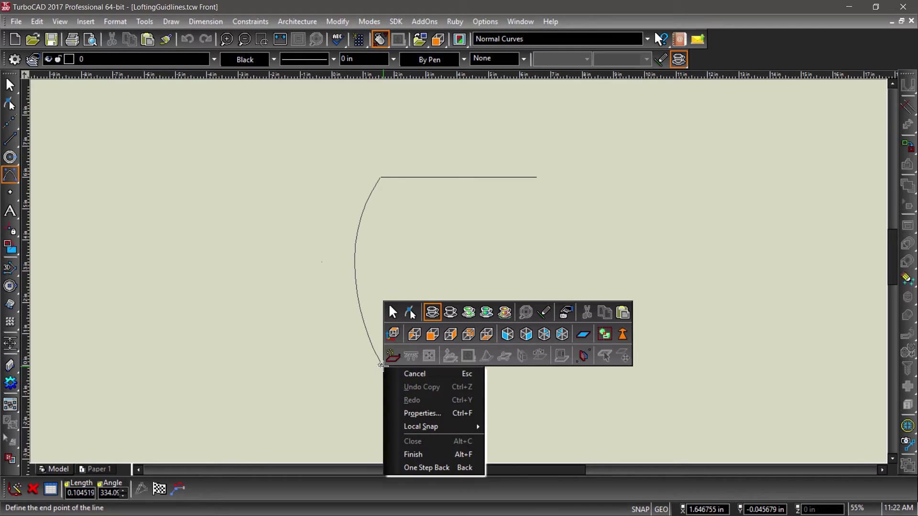
pyautogui.click(413, 455)
pyautogui.hotkey('ctrl', 'shift', 'i')
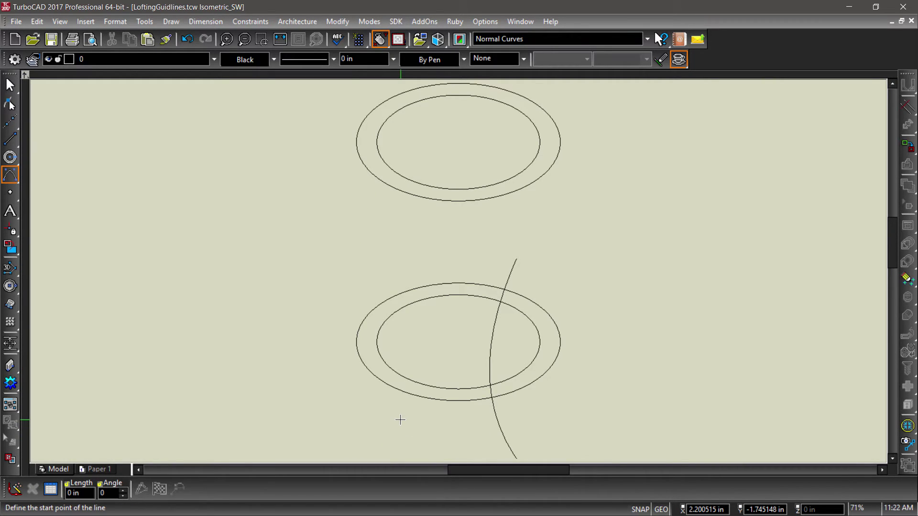
# - Move the spline to Pos Z 6 in and Pos Y 4.513752 so it meets the rings' edge
pyautogui.press('Escape')
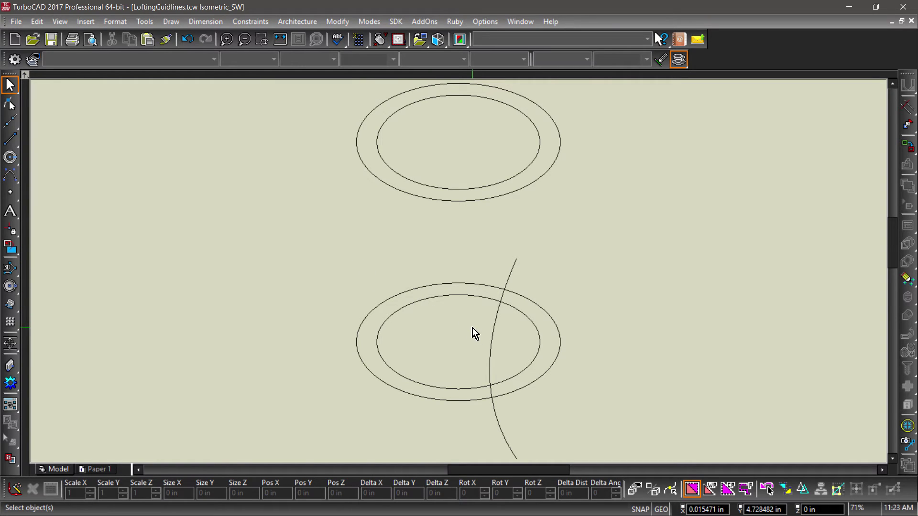
pyautogui.click(491, 336)
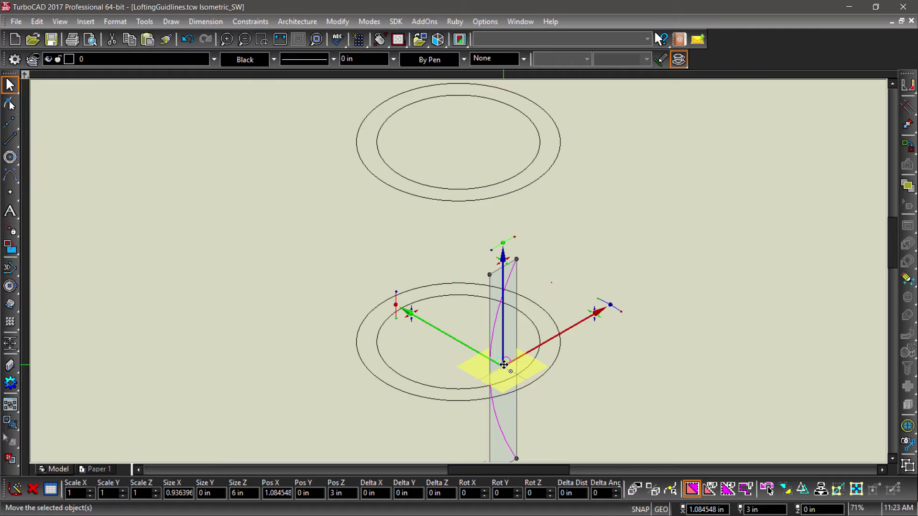
pyautogui.moveTo(504, 365); pyautogui.dragTo(516, 262)
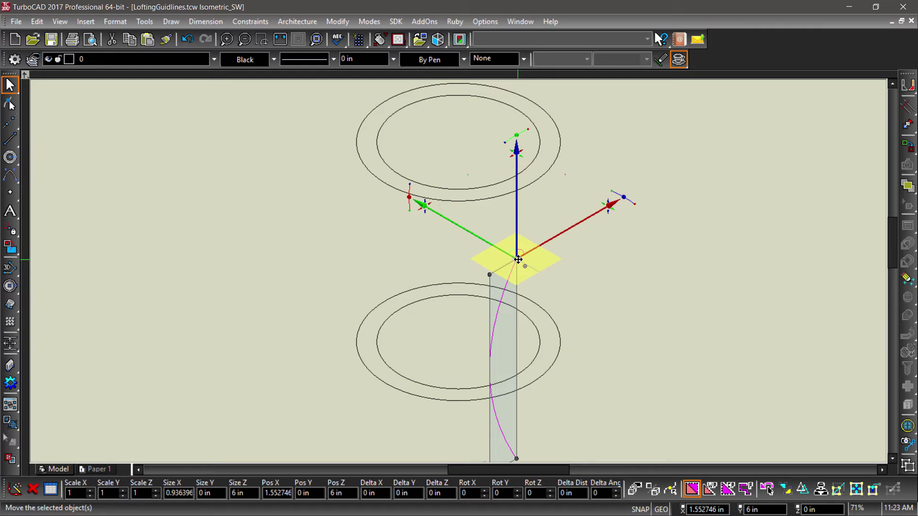
pyautogui.moveTo(518, 259); pyautogui.dragTo(386, 181)
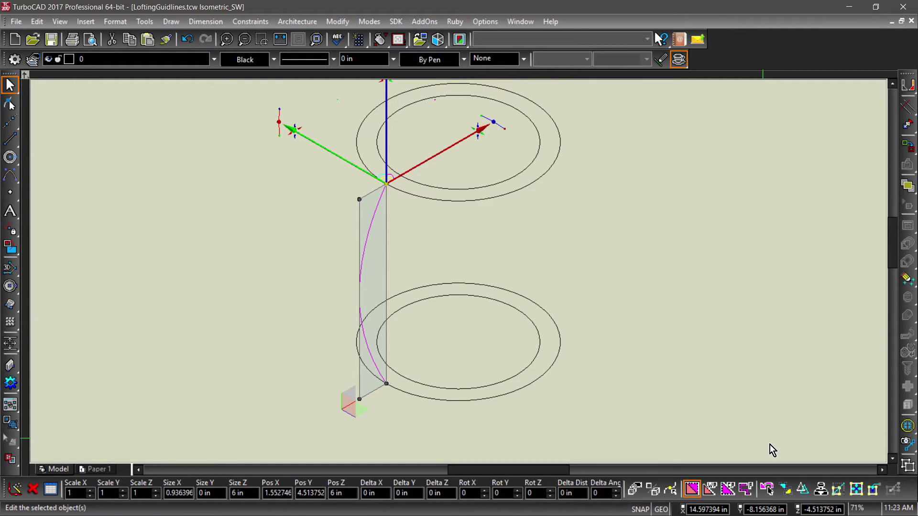
# - Place a copy of the spline guideline on the opposite side of the rings, then turn copying off
pyautogui.click(804, 487)
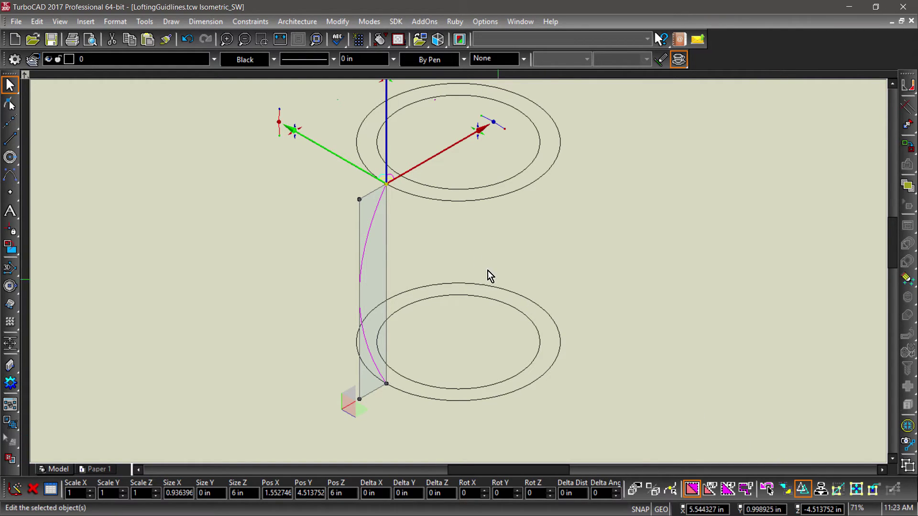
pyautogui.moveTo(385, 184); pyautogui.dragTo(531, 100)
pyautogui.click(516, 110)
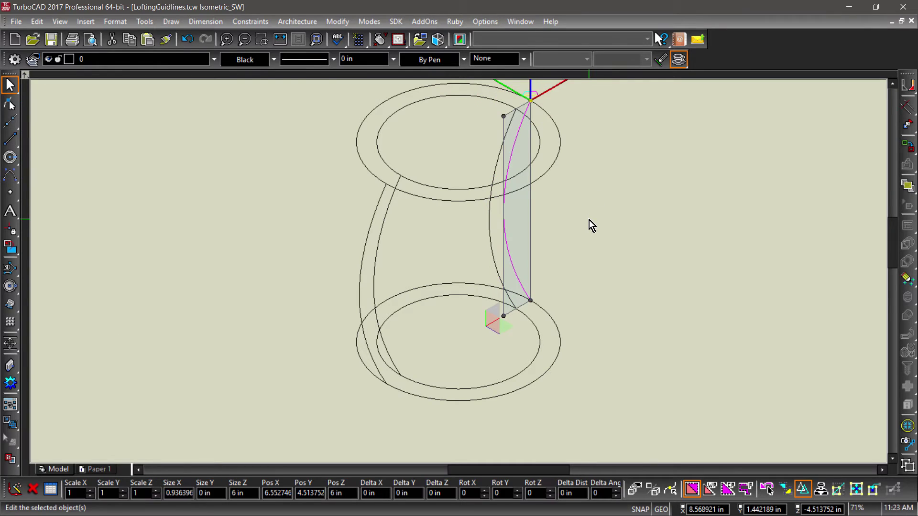
pyautogui.press('Escape')
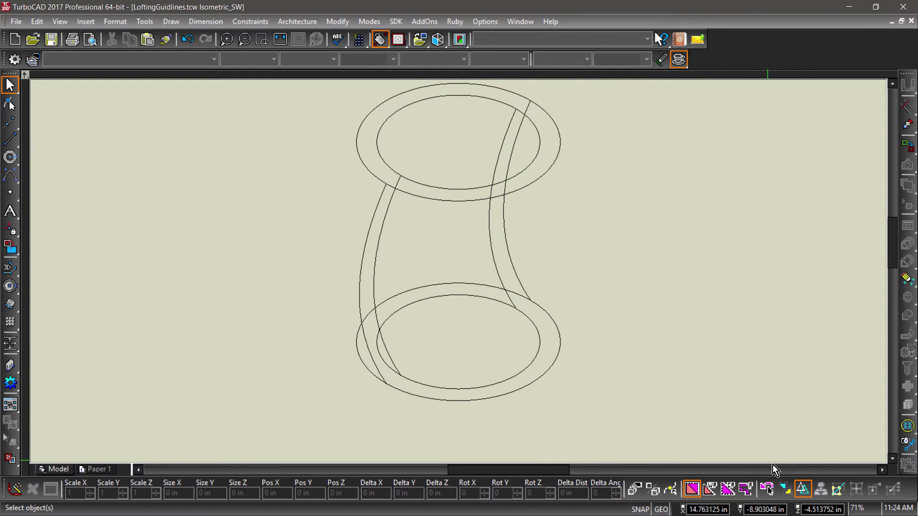
pyautogui.click(803, 489)
pyautogui.keyDown('shift'); pyautogui.moveTo(631, 341); pyautogui.dragTo(569, 352, button='middle'); pyautogui.keyUp('shift')
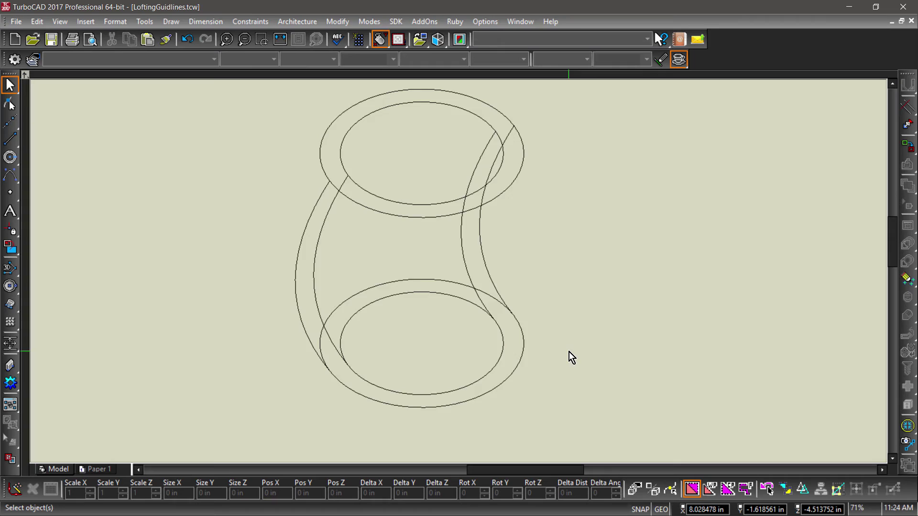
# - Return to the Isometric SW view and start the Loft tool from the 3D flyout
pyautogui.press('Home')
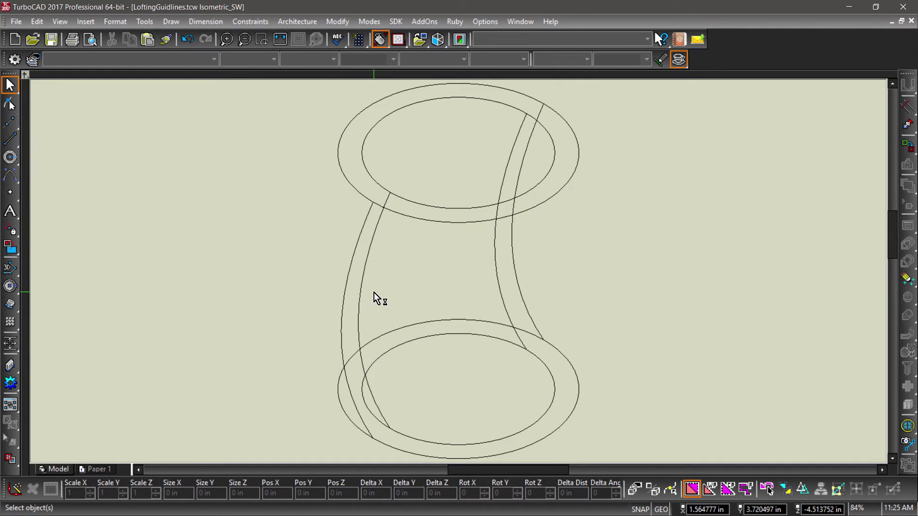
pyautogui.click(10, 305)
pyautogui.click(29, 370)
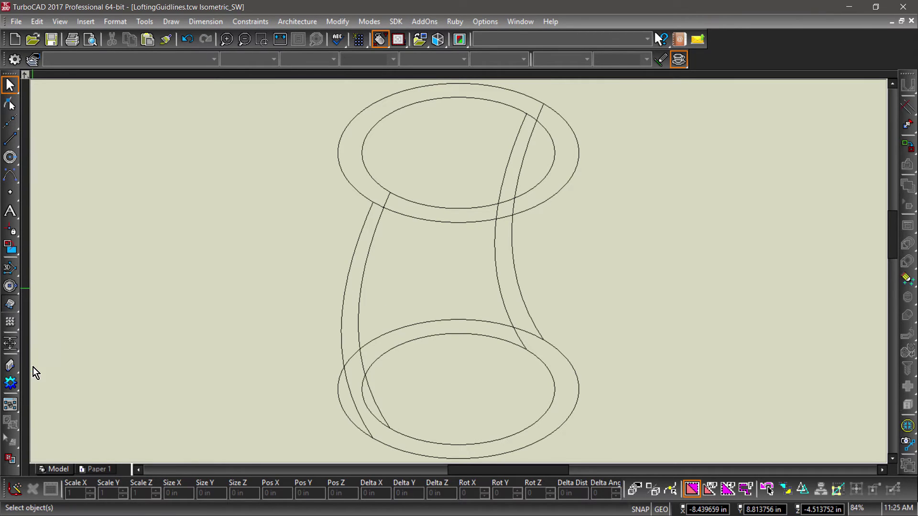
# - Choose the inner bottom and top circles as loft profiles and the inner left and right splines as guidelines
pyautogui.click(414, 436)
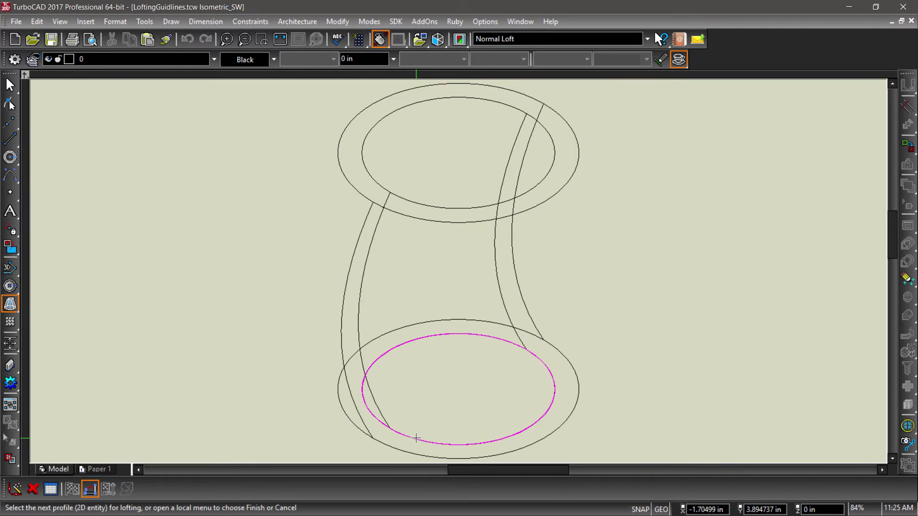
pyautogui.click(410, 207)
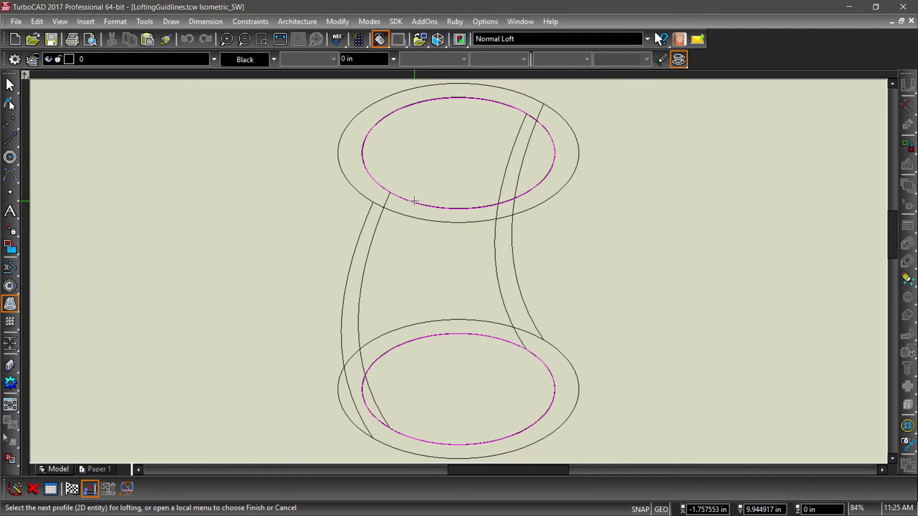
pyautogui.click(125, 491)
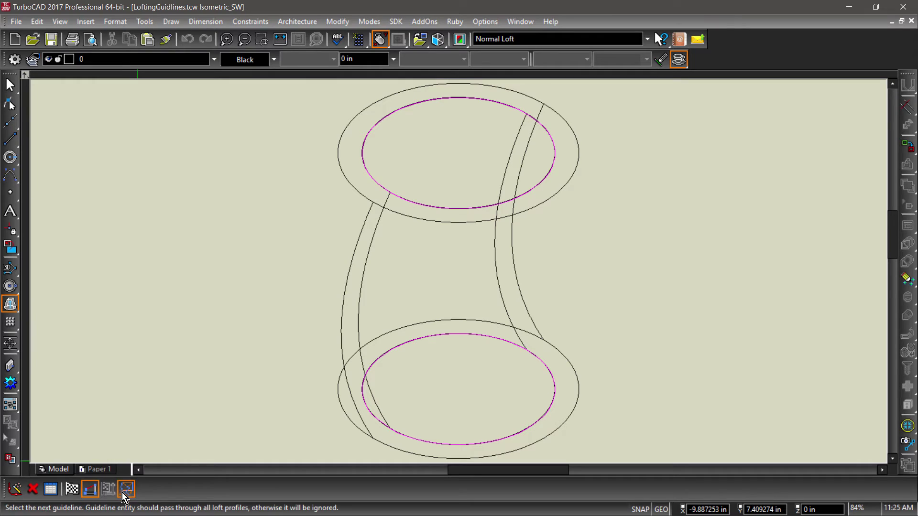
pyautogui.click(359, 315)
pyautogui.click(498, 280)
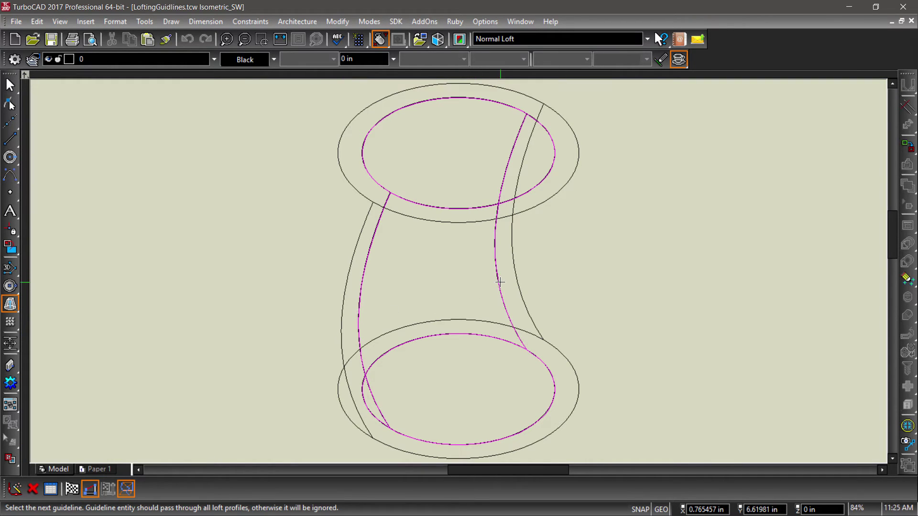
# - Finish the inner loft and render it shaded, accepting the default lights
pyautogui.click(72, 488)
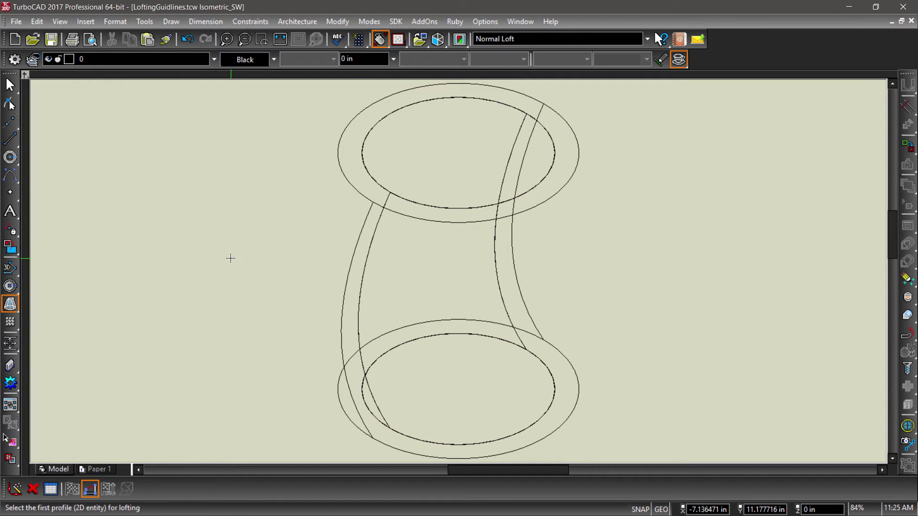
pyautogui.rightClick(304, 129)
pyautogui.click(394, 142)
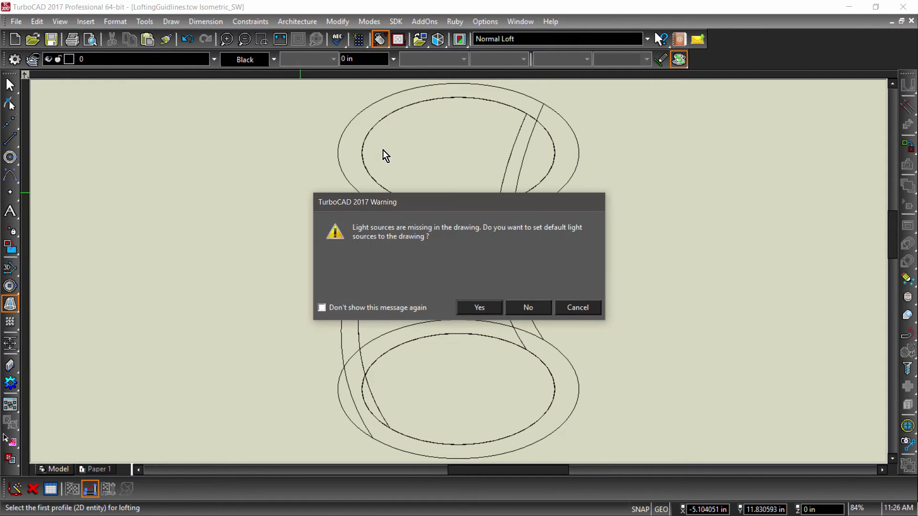
pyautogui.click(479, 308)
# - Orbit to inspect the shaded loft, then return the display to wireframe
pyautogui.moveTo(527, 353)
pyautogui.mouseDown(button='middle')
pyautogui.moveTo(455, 323)
pyautogui.moveTo(414, 233)
pyautogui.moveTo(662, 321)
pyautogui.moveTo(600, 389)
pyautogui.moveTo(400, 337)
pyautogui.moveTo(389, 229)
pyautogui.moveTo(514, 263)
pyautogui.moveTo(508, 346)
pyautogui.mouseUp(button='middle')
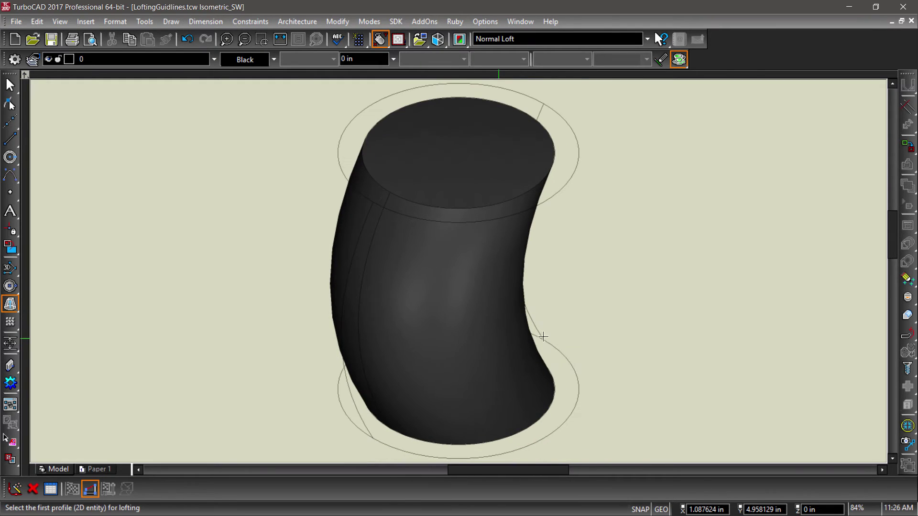
pyautogui.rightClick(669, 167)
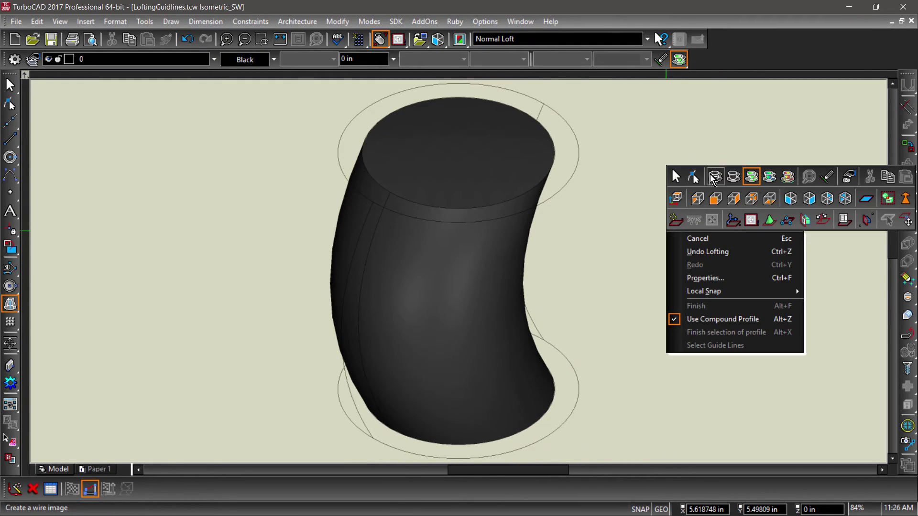
pyautogui.click(666, 203)
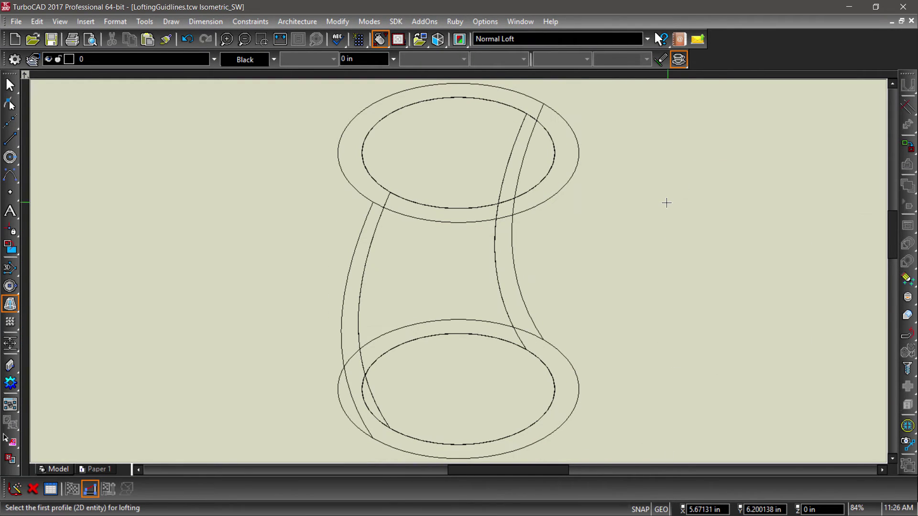
# - Loft the bottom and top outer ellipses together, guided by the outer guide splines
pyautogui.click(337, 395)
pyautogui.click(541, 202)
pyautogui.rightClick(243, 178)
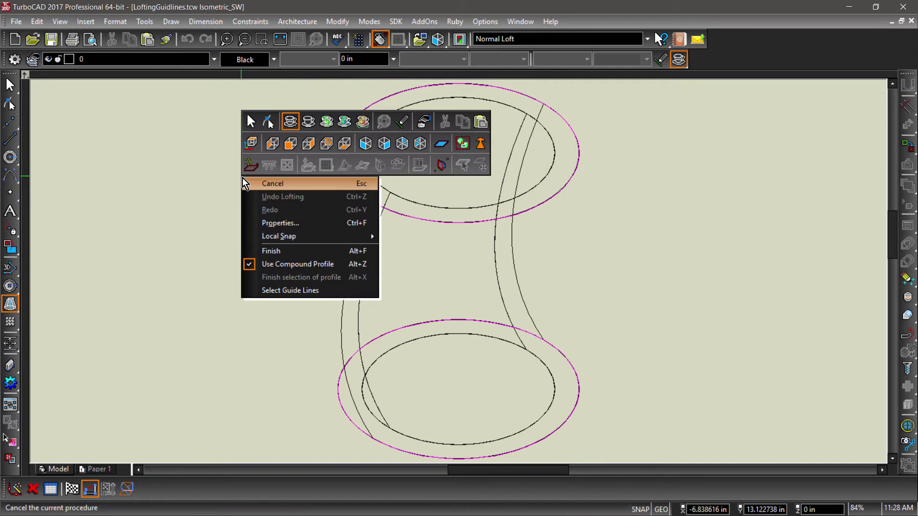
pyautogui.click(290, 290)
pyautogui.click(345, 275)
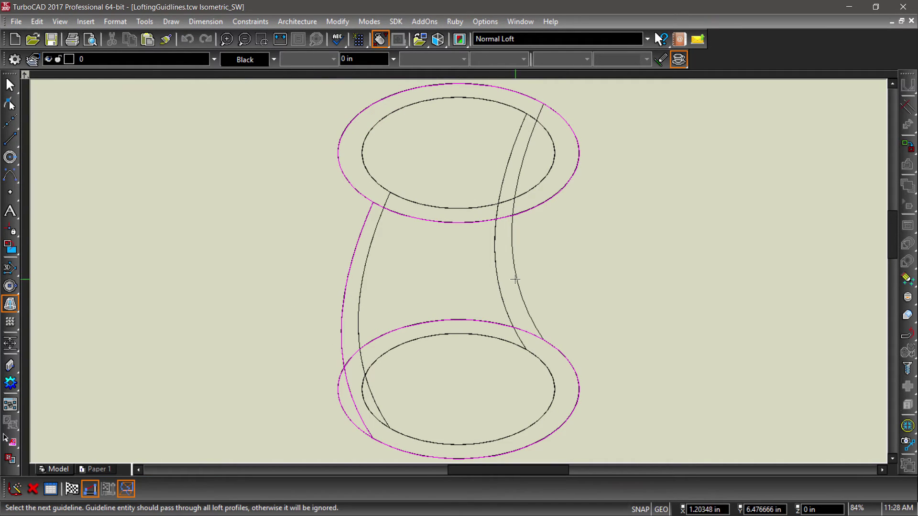
pyautogui.rightClick(303, 229)
pyautogui.click(322, 298)
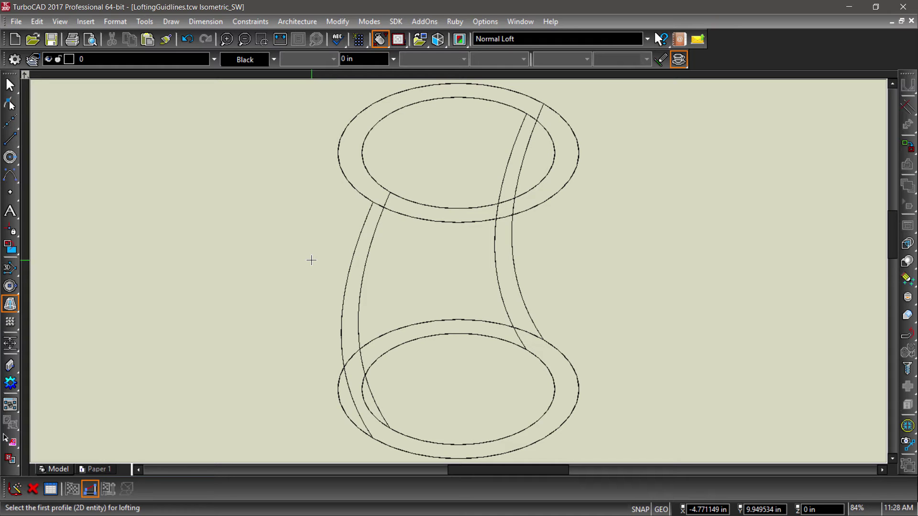
# - Check the ACIS settings in the drawing setup and confirm them
pyautogui.click(482, 20)
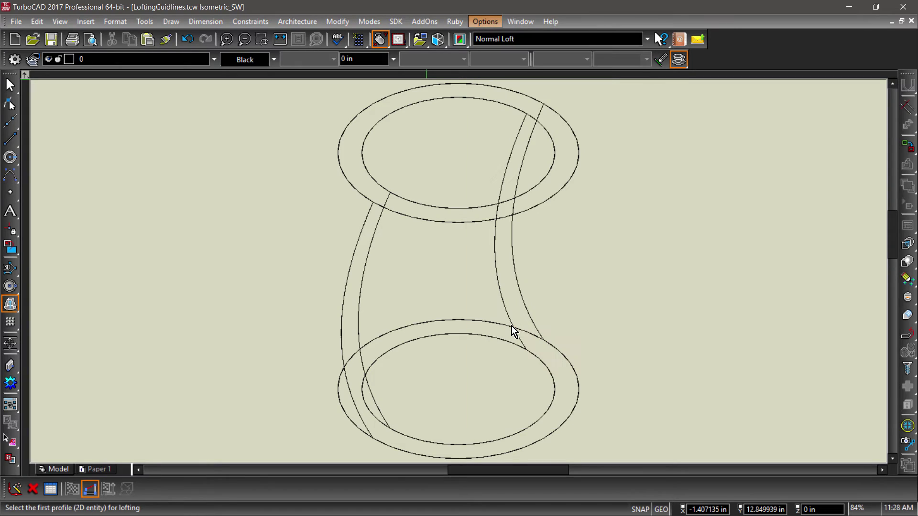
pyautogui.click(512, 327)
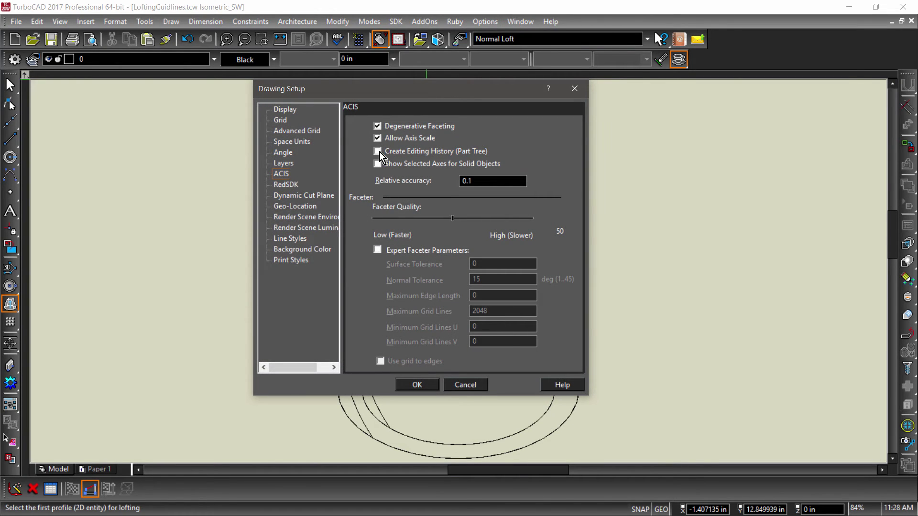
pyautogui.click(408, 381)
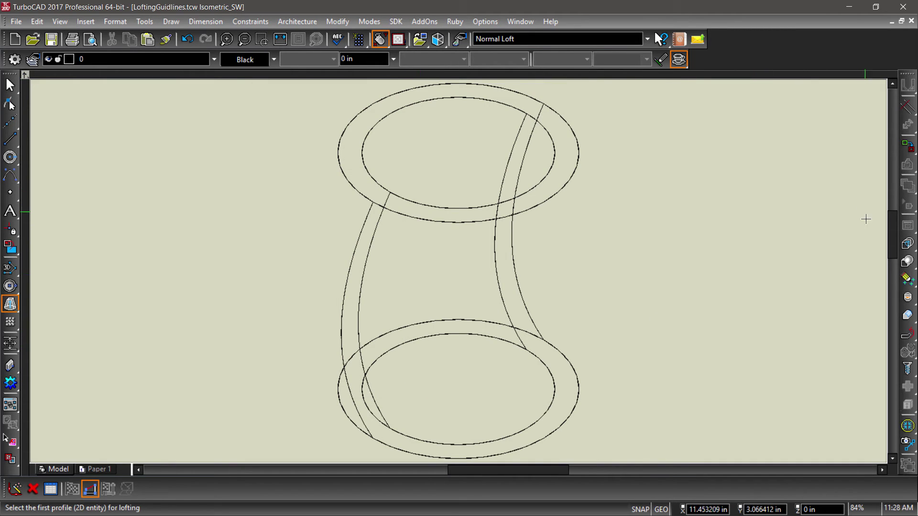
# - Boolean-subtract the inner loft from the outer loft
pyautogui.click(888, 263)
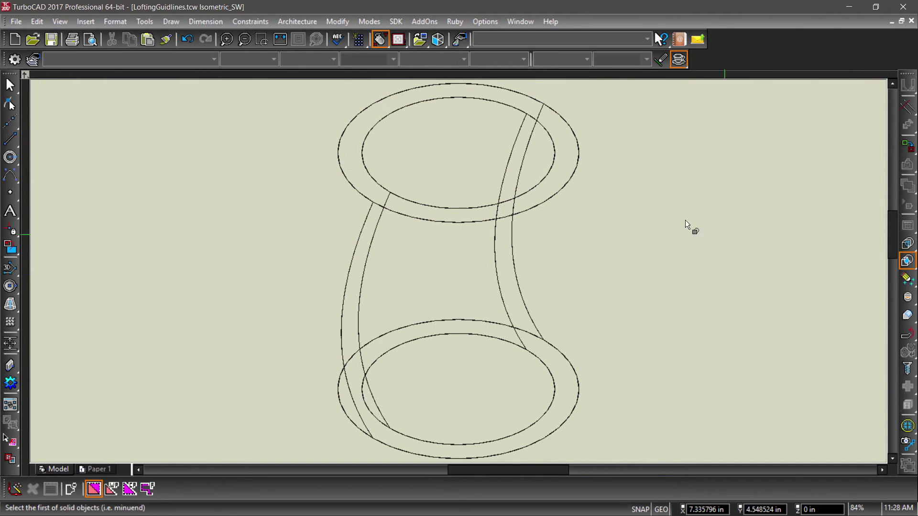
pyautogui.click(340, 150)
pyautogui.click(374, 168)
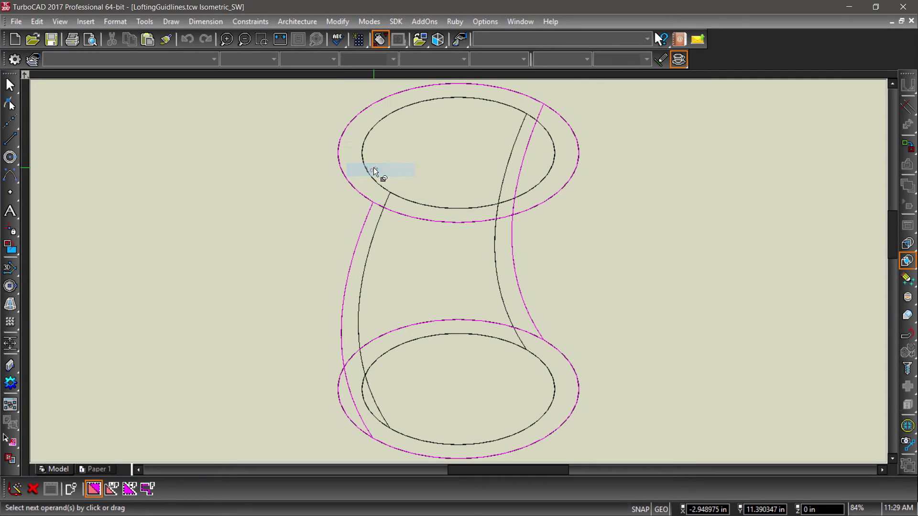
pyautogui.click(377, 222)
pyautogui.click(404, 243)
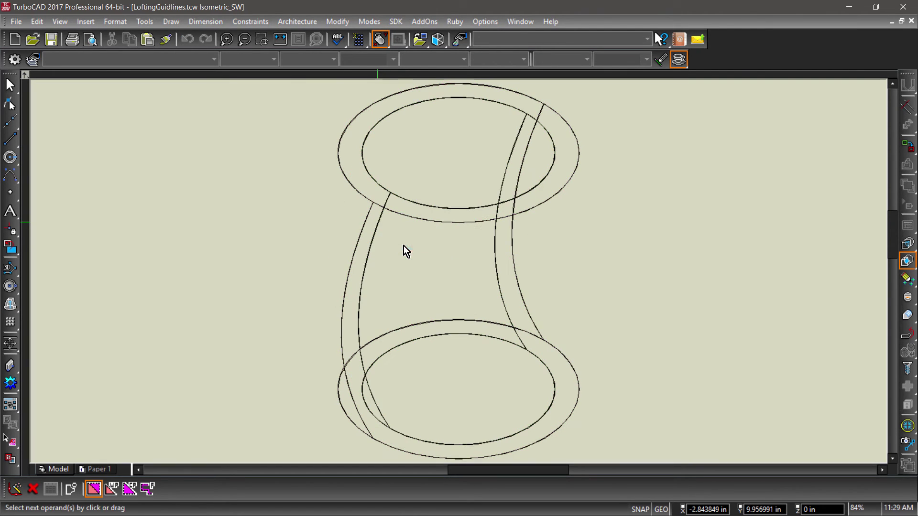
# - Colour the hollow lofted tube Cornflower Blue
pyautogui.press('Escape')
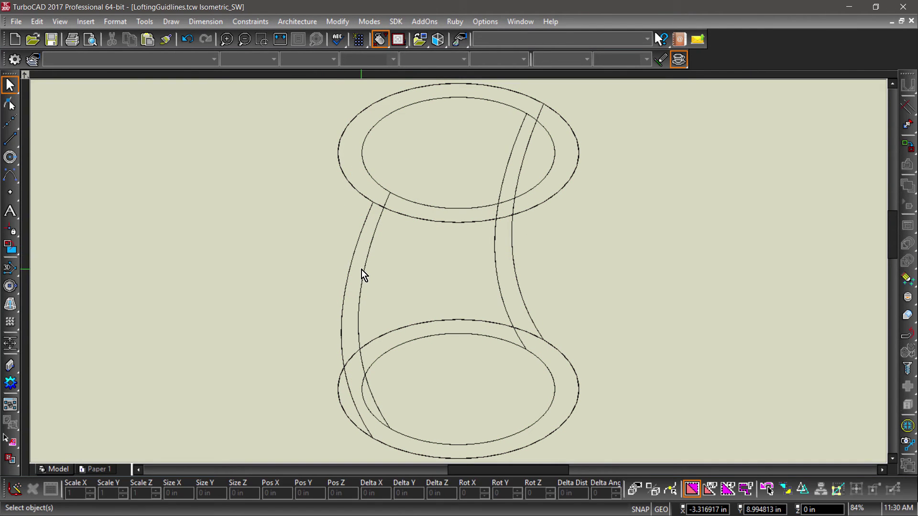
pyautogui.click(362, 270)
pyautogui.click(394, 292)
pyautogui.click(275, 59)
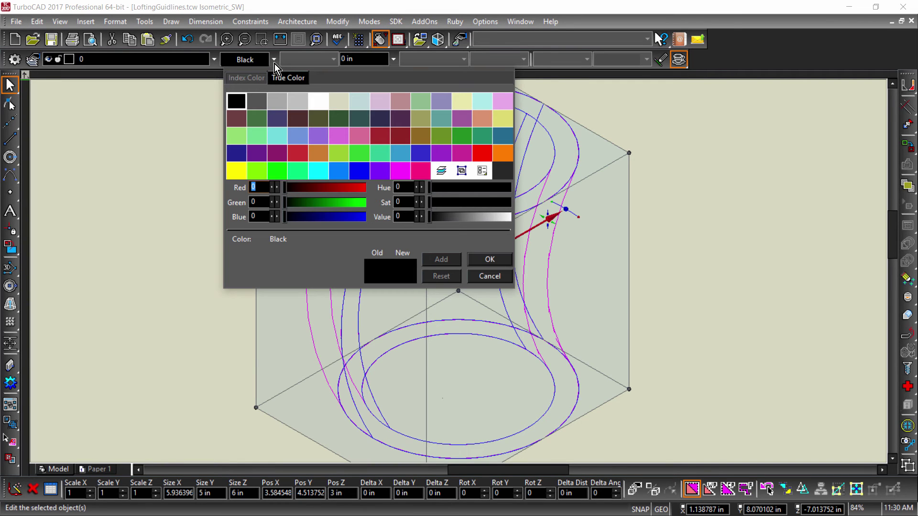
pyautogui.click(285, 126)
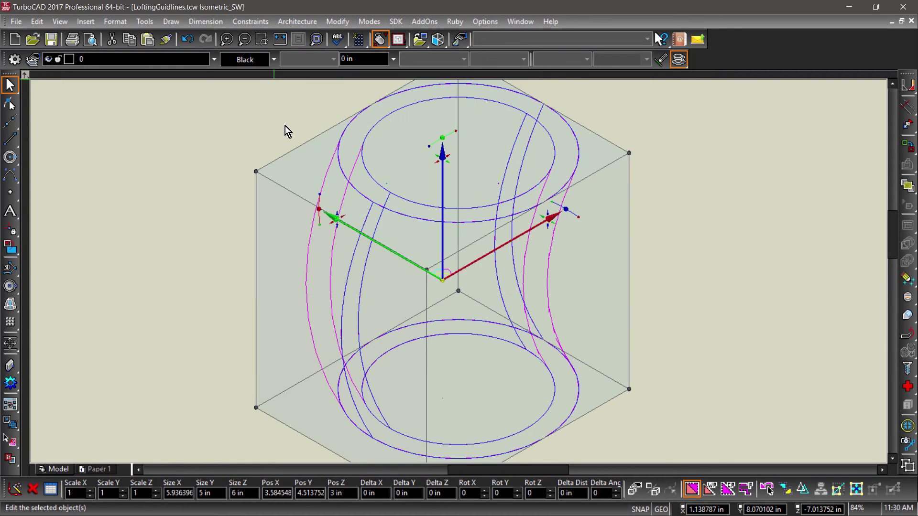
# - Preview the blue tube with Quick Rendering, orbit it, then return to isometric wireframe
pyautogui.rightClick(234, 141)
pyautogui.click(306, 92)
pyautogui.moveTo(308, 267)
pyautogui.mouseDown(button='middle')
pyautogui.moveTo(627, 357)
pyautogui.moveTo(426, 103)
pyautogui.moveTo(227, 235)
pyautogui.moveTo(534, 143)
pyautogui.moveTo(371, 47)
pyautogui.mouseUp(button='middle')
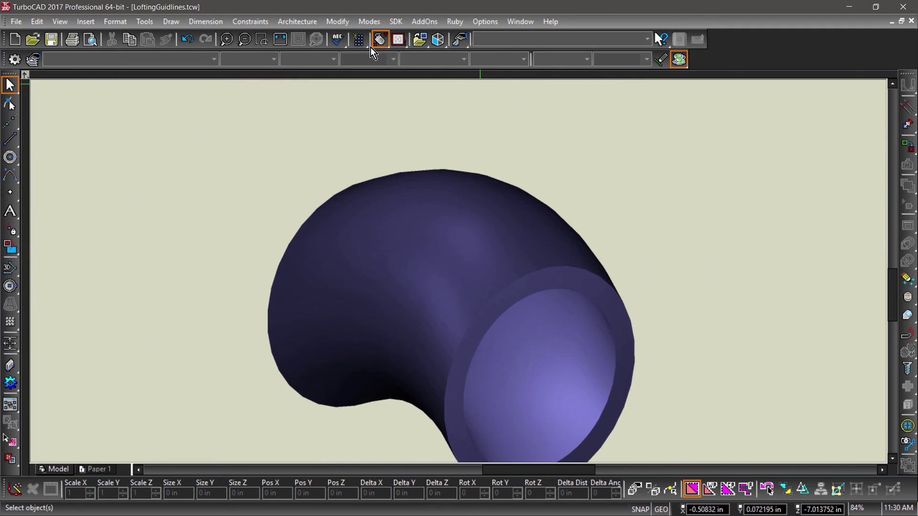
pyautogui.click(371, 44)
pyautogui.rightClick(199, 131)
pyautogui.click(254, 84)
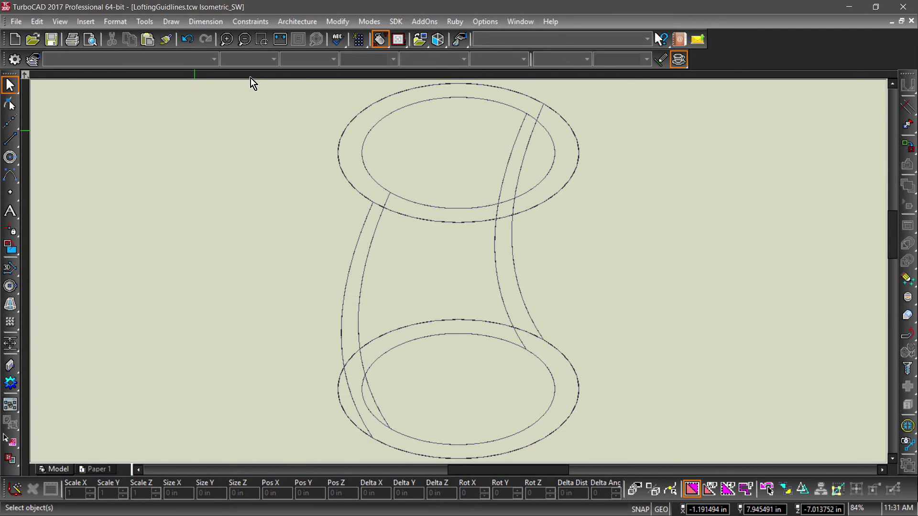
# - With the Edit Tool, move all four guide splines' middle nodes left together and preview shaded
pyautogui.rightClick(215, 220)
pyautogui.click(247, 171)
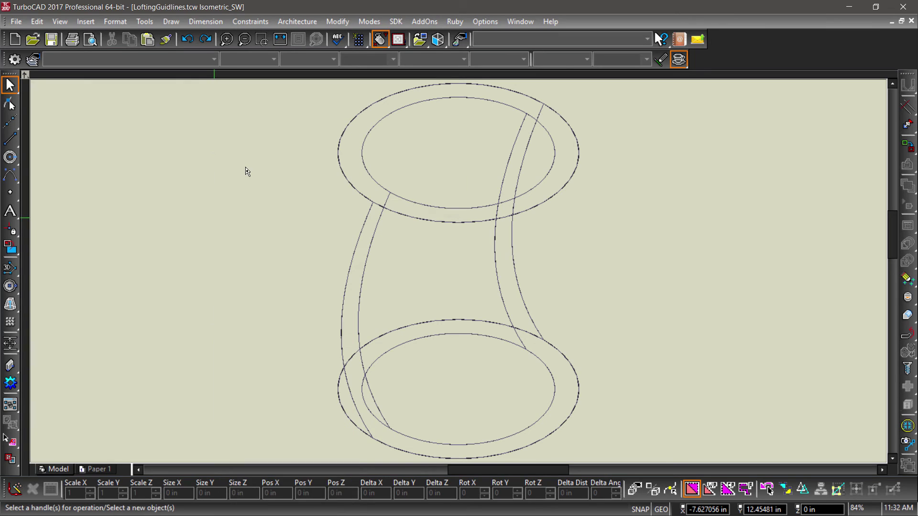
pyautogui.moveTo(568, 301); pyautogui.dragTo(311, 276)
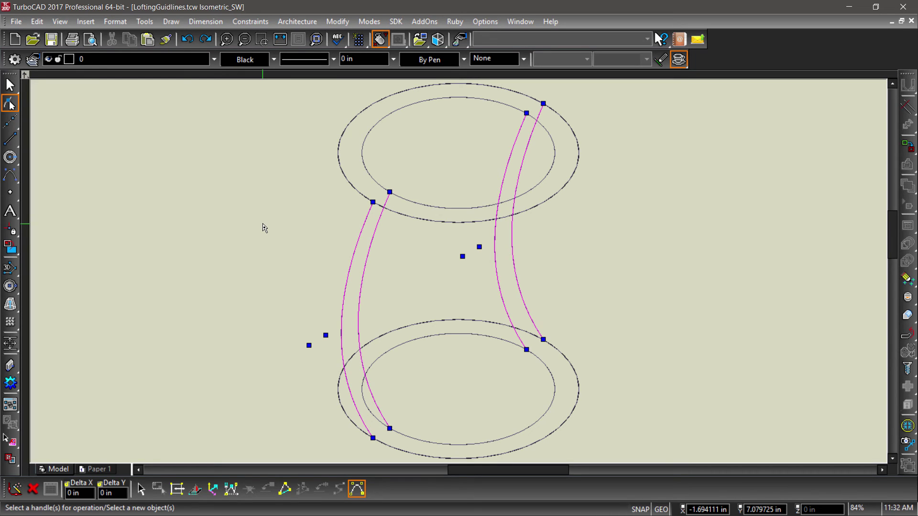
pyautogui.moveTo(266, 225); pyautogui.dragTo(494, 381)
pyautogui.click(463, 256)
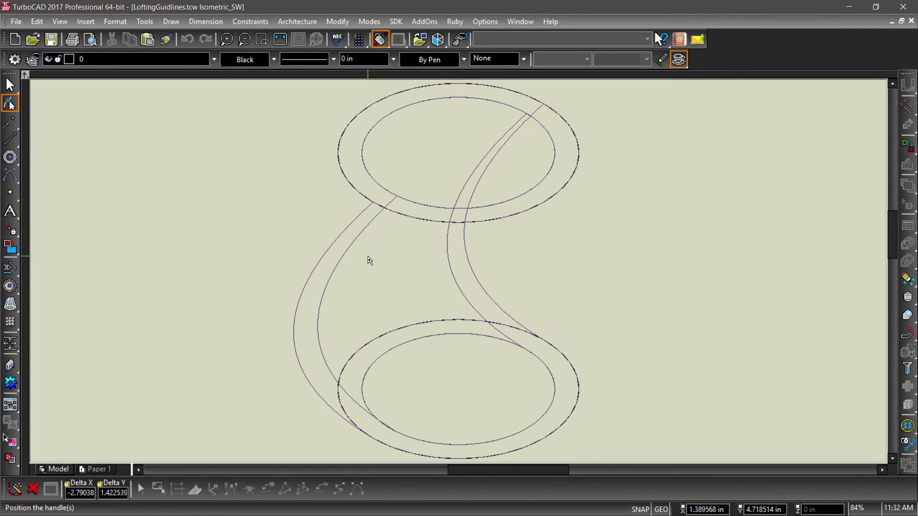
pyautogui.click(369, 260)
pyautogui.rightClick(269, 168)
pyautogui.click(354, 115)
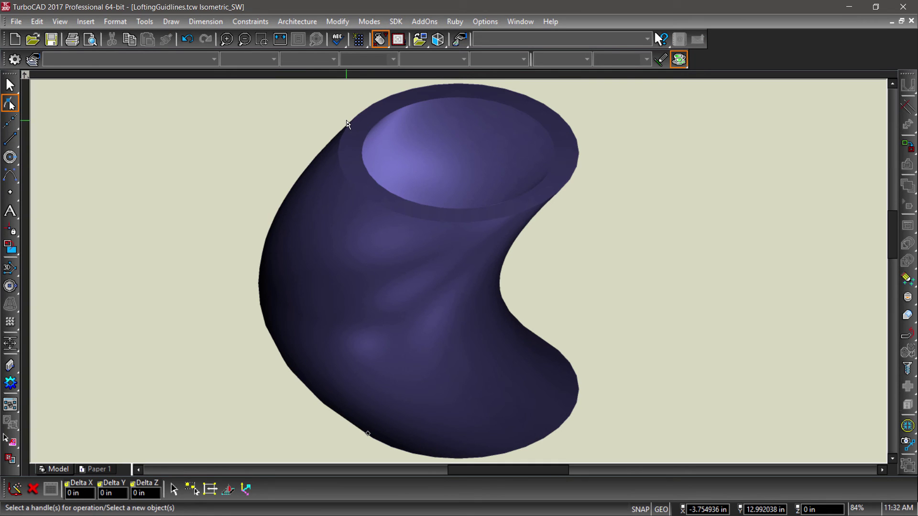
# - In wireframe, drag the middle nodes of the left outer and left inner guide splines
pyautogui.rightClick(347, 124)
pyautogui.click(368, 73)
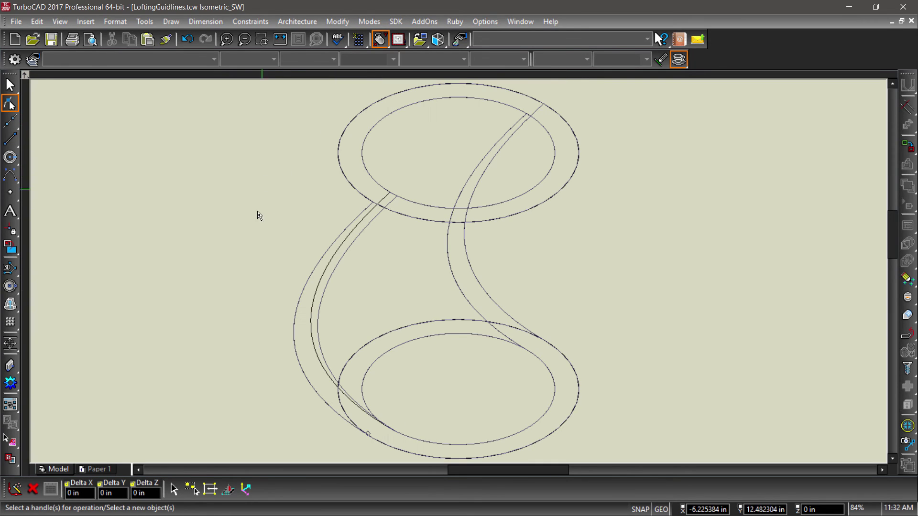
pyautogui.click(302, 304)
pyautogui.click(214, 343)
pyautogui.click(173, 348)
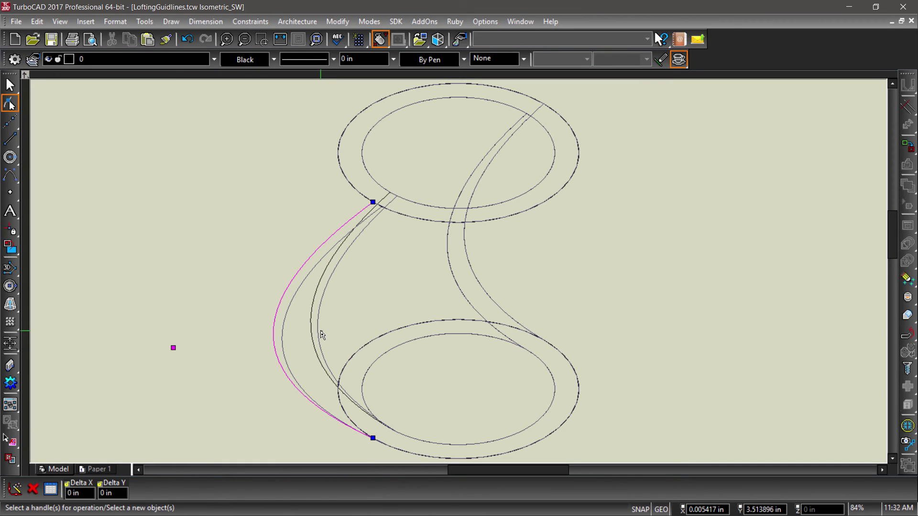
pyautogui.click(342, 336)
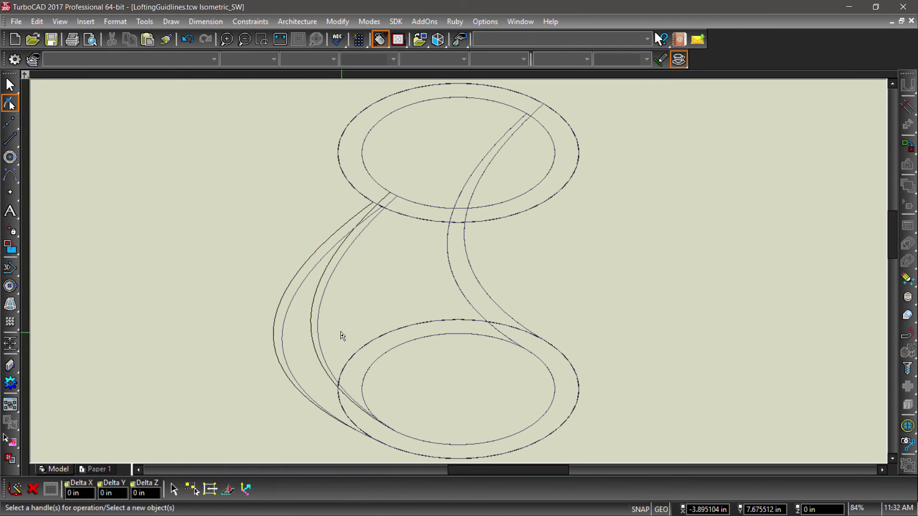
pyautogui.click(311, 330)
pyautogui.click(230, 332)
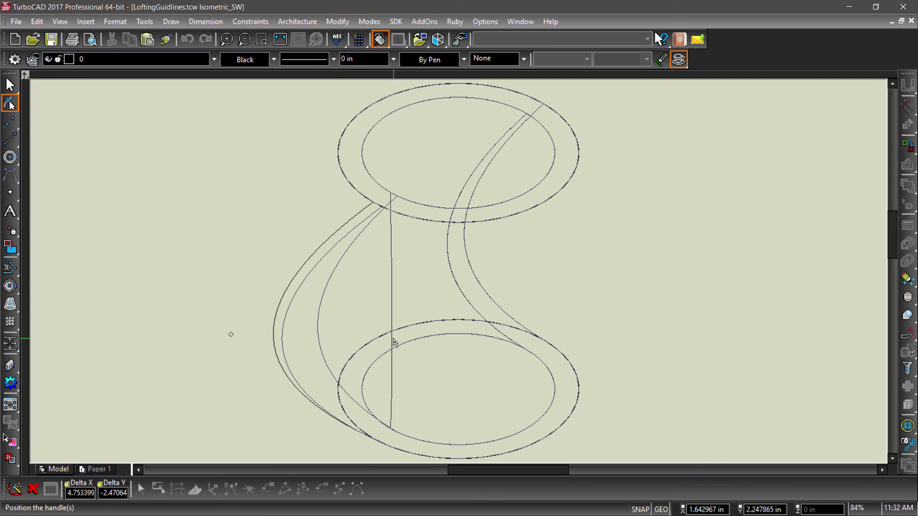
pyautogui.click(429, 342)
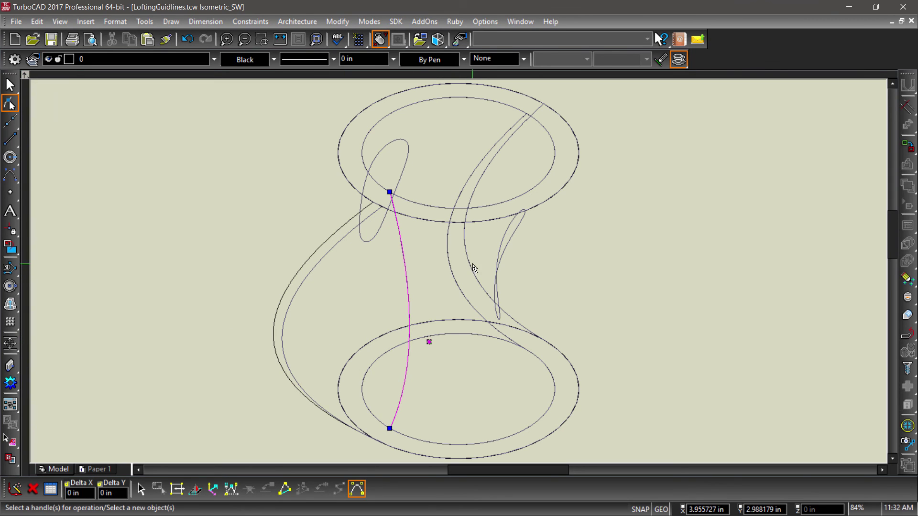
# - Reshape the remaining two guide splines by moving their middle nodes
pyautogui.click(474, 268)
pyautogui.click(384, 246)
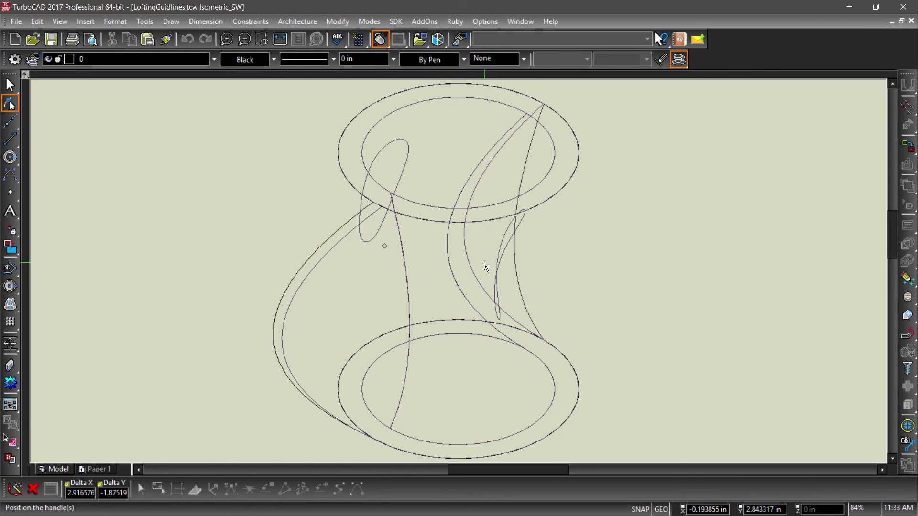
pyautogui.click(484, 264)
pyautogui.click(452, 271)
pyautogui.click(367, 257)
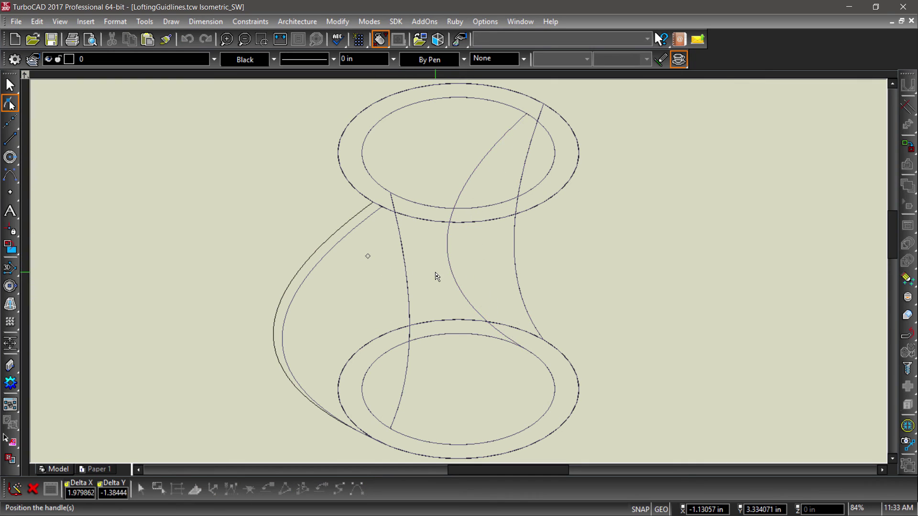
pyautogui.click(434, 275)
# - Show the reshaped tube with Draft Rendering and orbit to face its open end sideways
pyautogui.rightClick(214, 99)
pyautogui.click(301, 116)
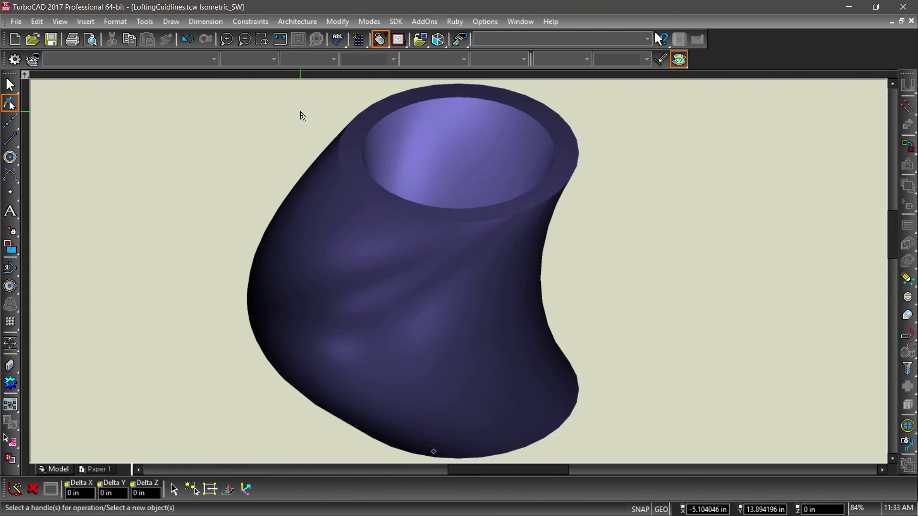
pyautogui.moveTo(301, 115); pyautogui.dragTo(807, 188, button='middle')
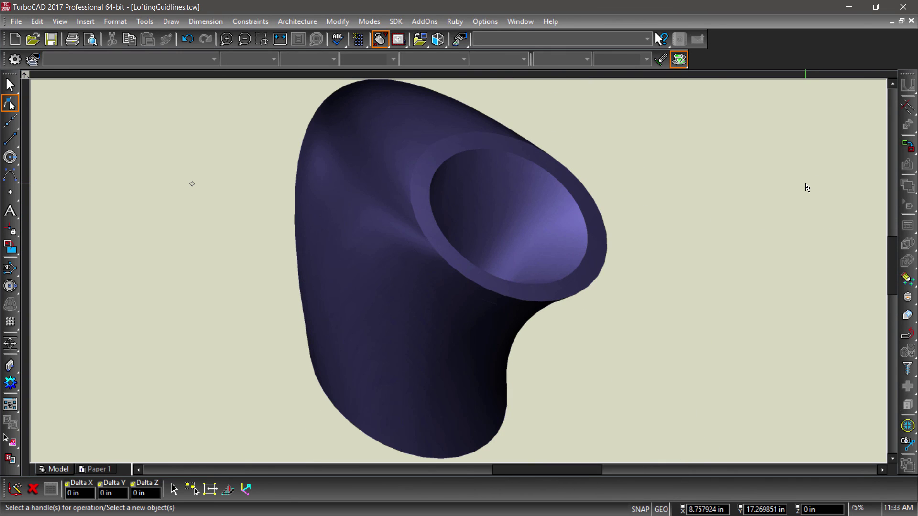